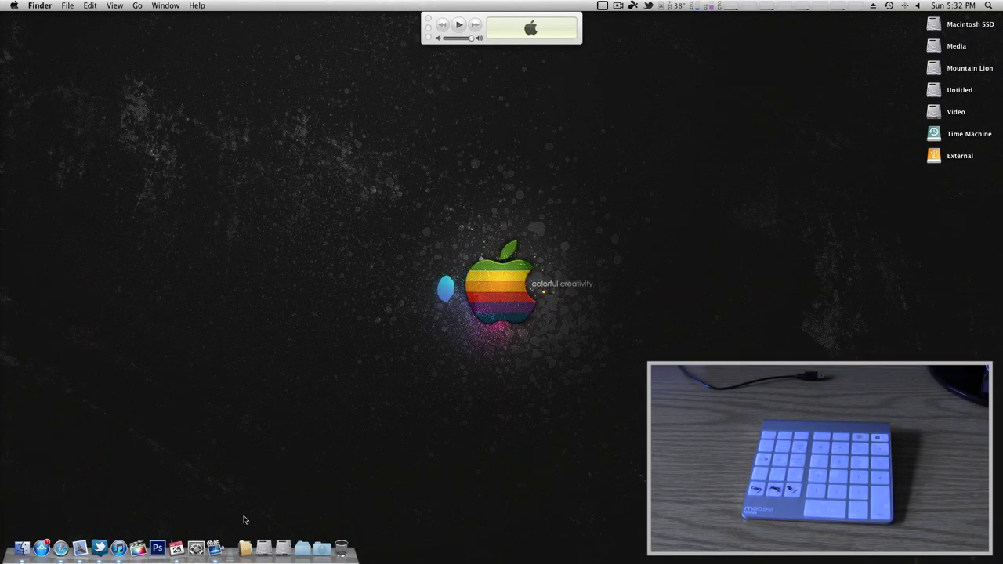
Step: Open the Magic Numpad preferences and choose the NUM30 film layout
{"action": "left_click", "coordinate": [245, 548]}
{"action": "left_click", "coordinate": [598, 335]}
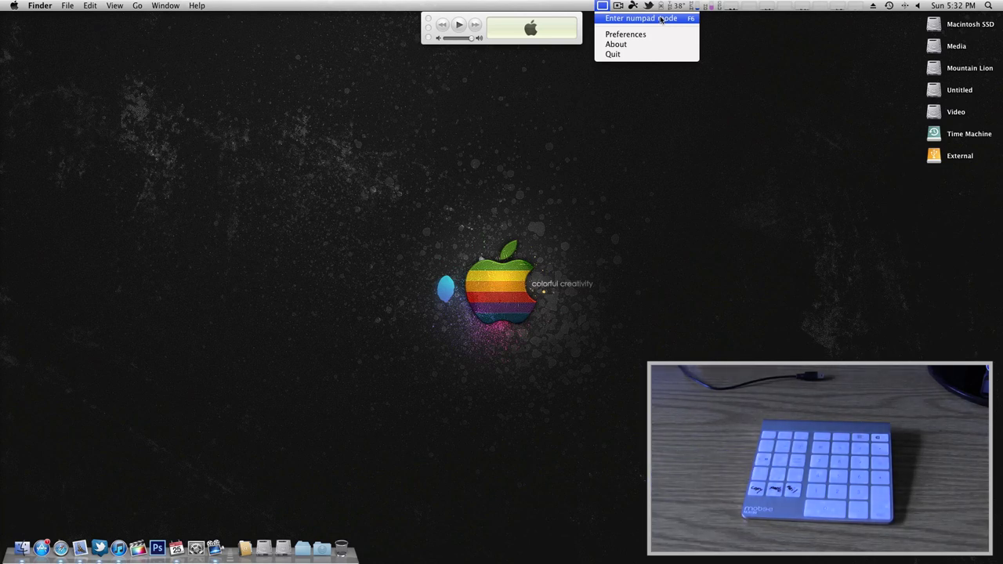
{"action": "left_click", "coordinate": [640, 35]}
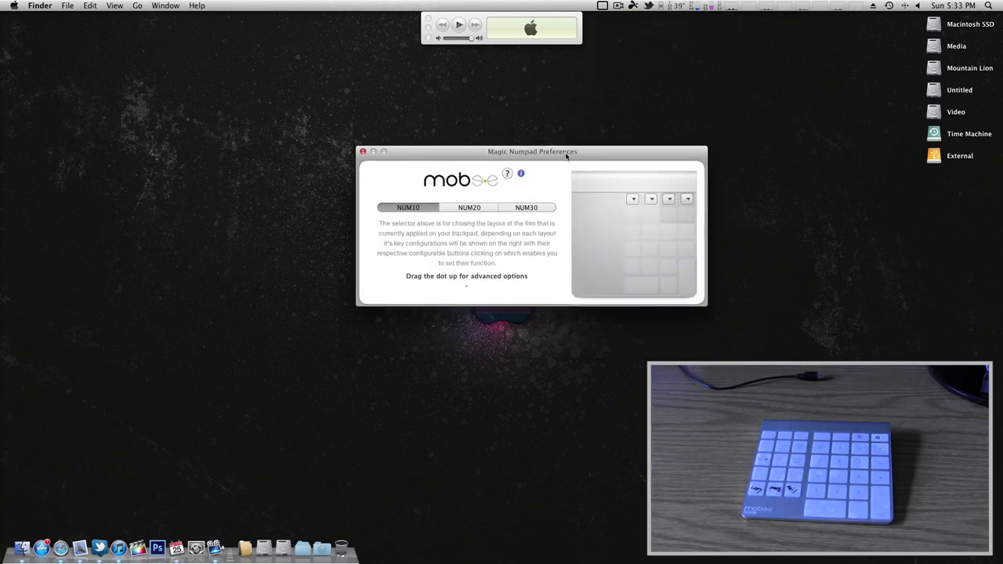
{"action": "left_click", "coordinate": [462, 209]}
{"action": "left_click", "coordinate": [531, 208]}
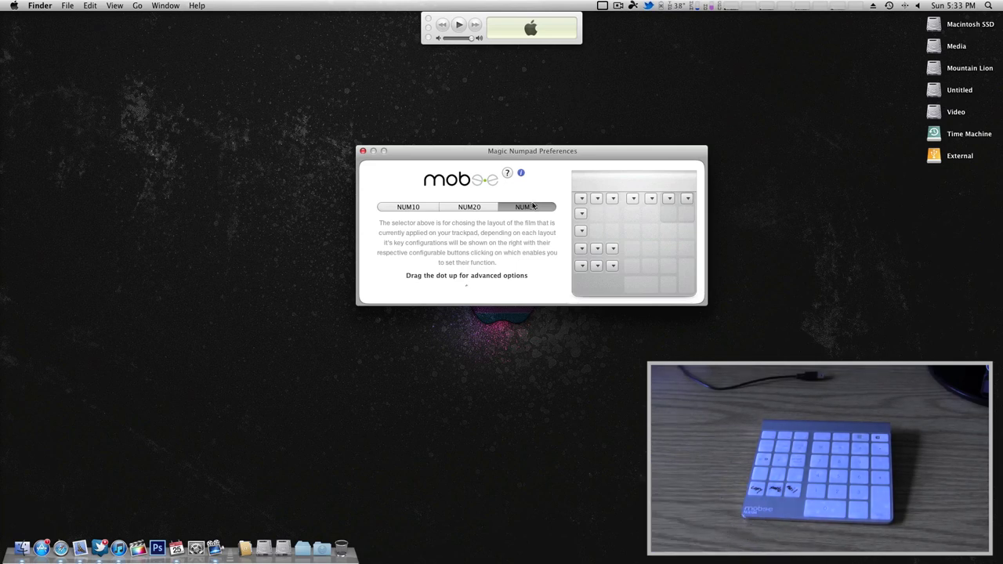
Step: Examine the functions that can be assigned to the first key in the NUM30 layout's uppermost row
{"action": "left_click", "coordinate": [580, 201]}
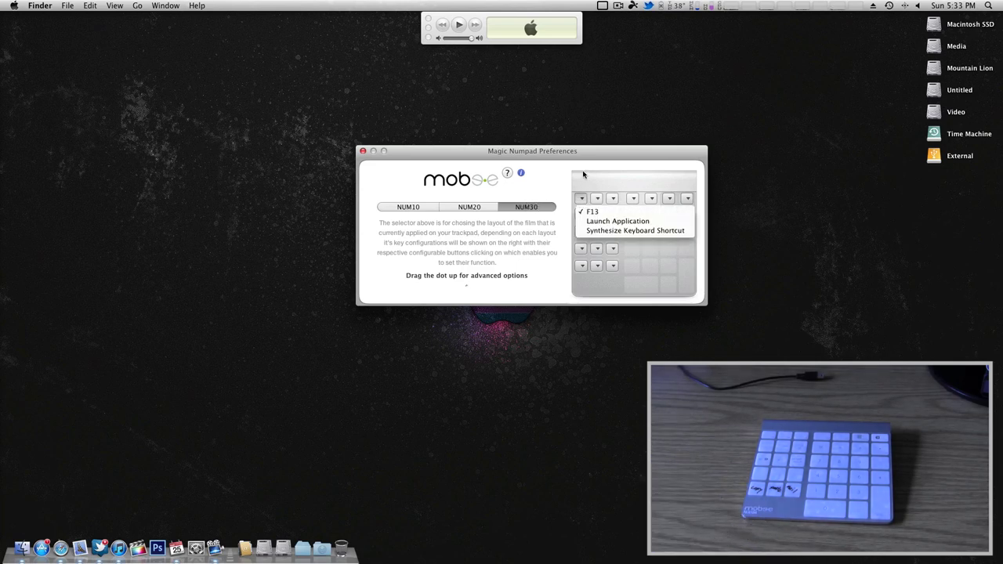
{"action": "left_click", "coordinate": [592, 208]}
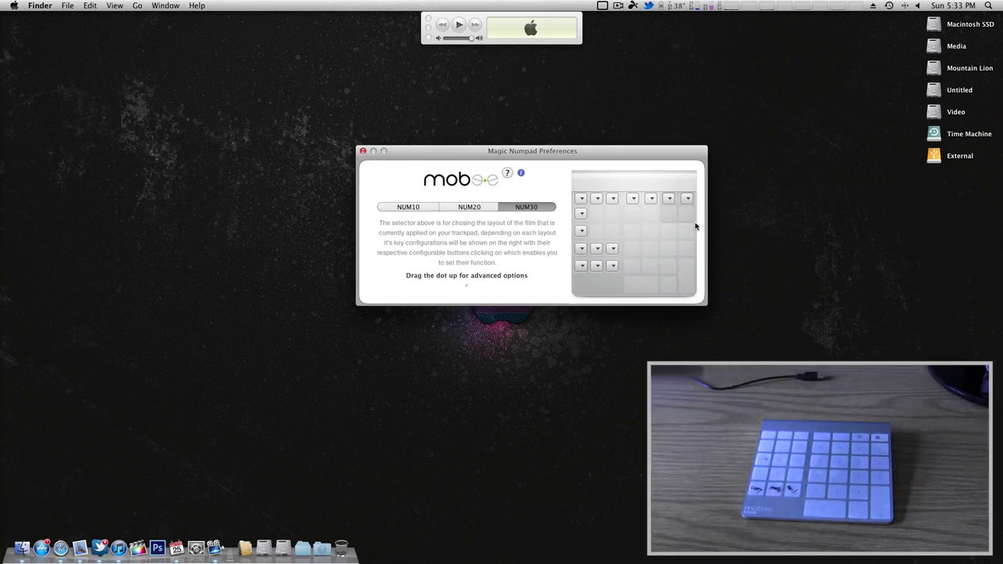
{"action": "left_click_drag", "start_coordinate": [564, 157], "coordinate": [562, 154]}
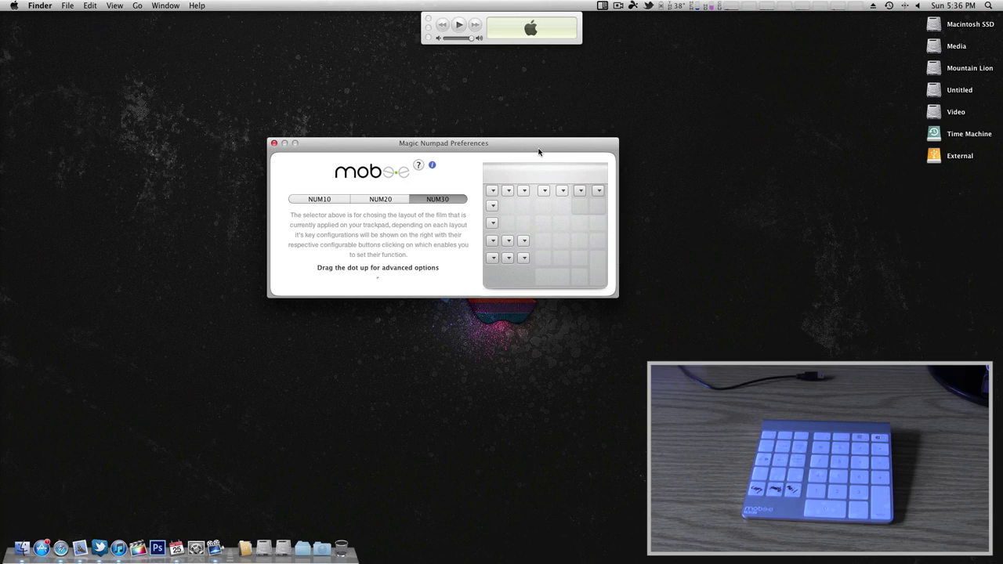
Step: Launch TextEdit and enter the number 66528769 in the untitled document
{"action": "key", "text": "super+space"}
{"action": "type", "text": "text"}
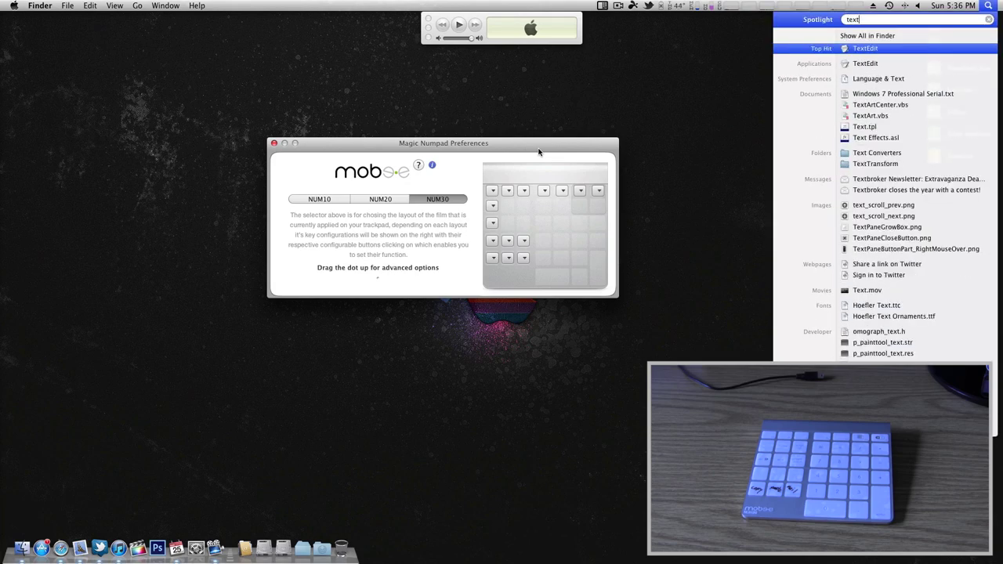
{"action": "key", "text": "Return"}
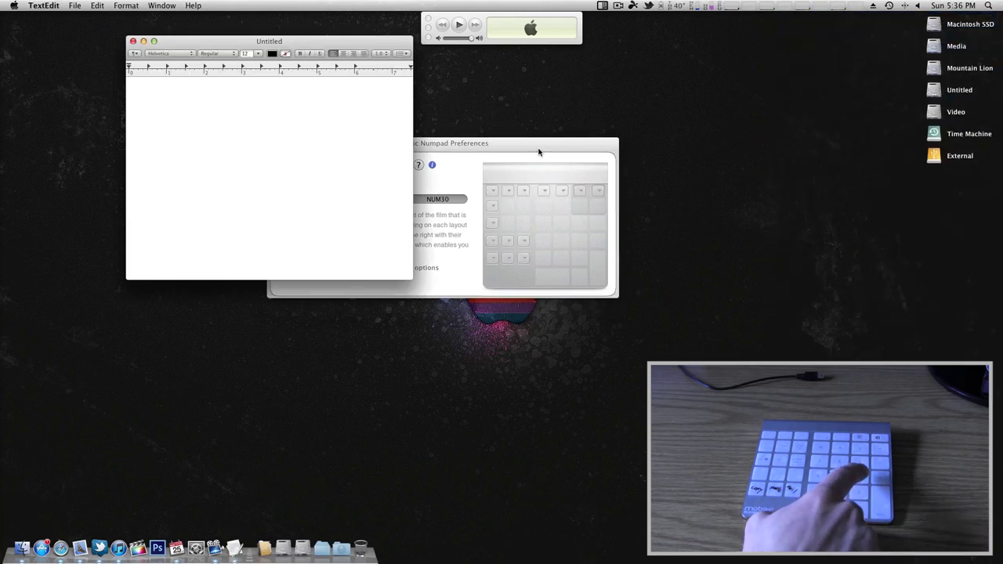
{"action": "type", "text": "66"}
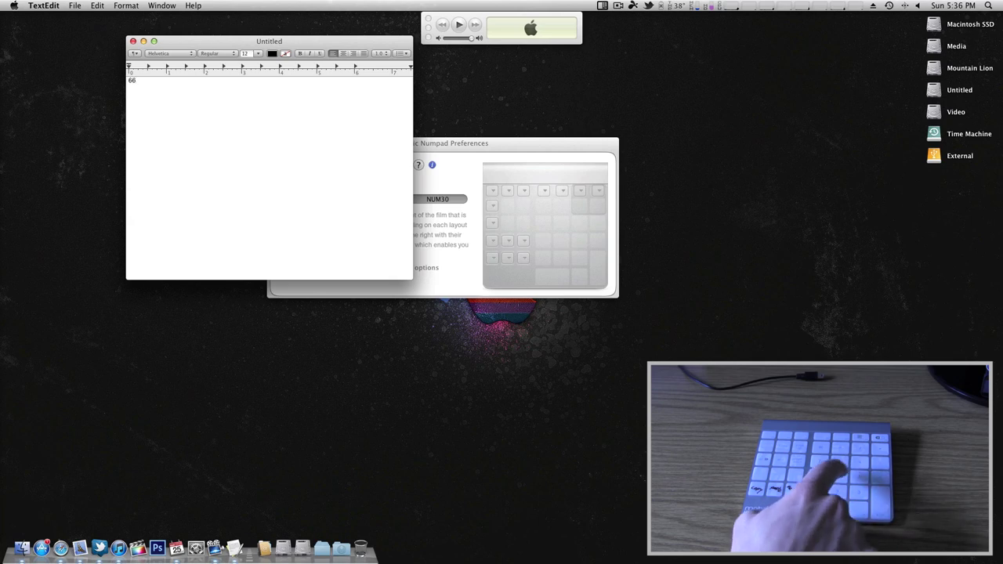
{"action": "type", "text": "528769"}
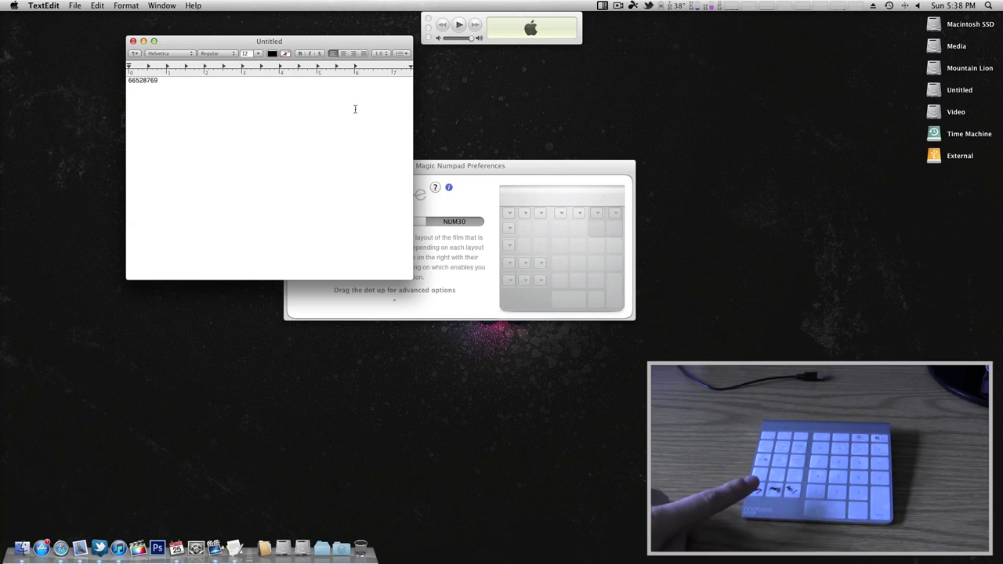
Step: Assign the synthesized keyboard shortcut ⌘C to the first configurable key in the layout's lowest row
{"action": "left_click", "coordinate": [527, 171]}
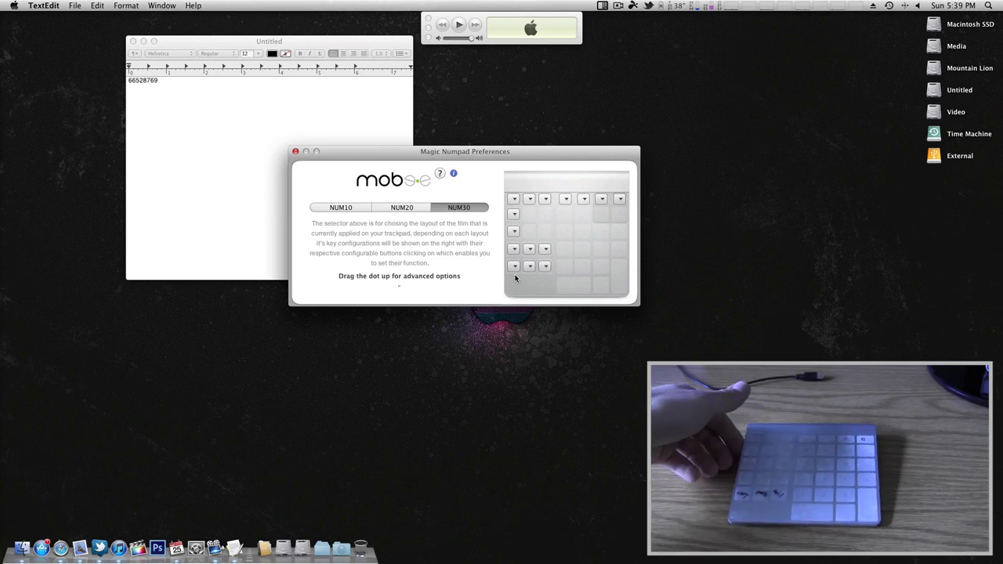
{"action": "left_click_drag", "start_coordinate": [510, 160], "coordinate": [510, 142]}
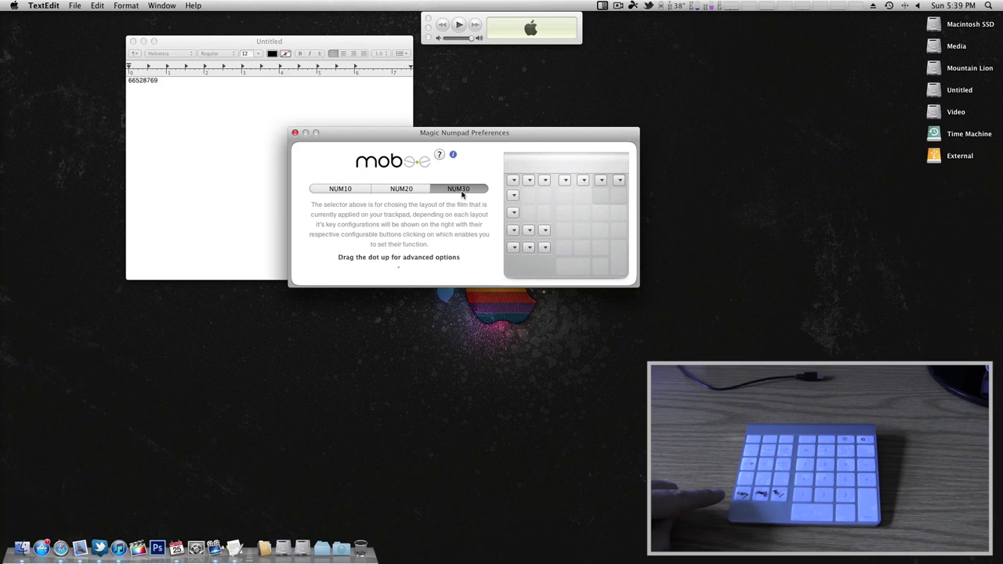
{"action": "left_click", "coordinate": [512, 247]}
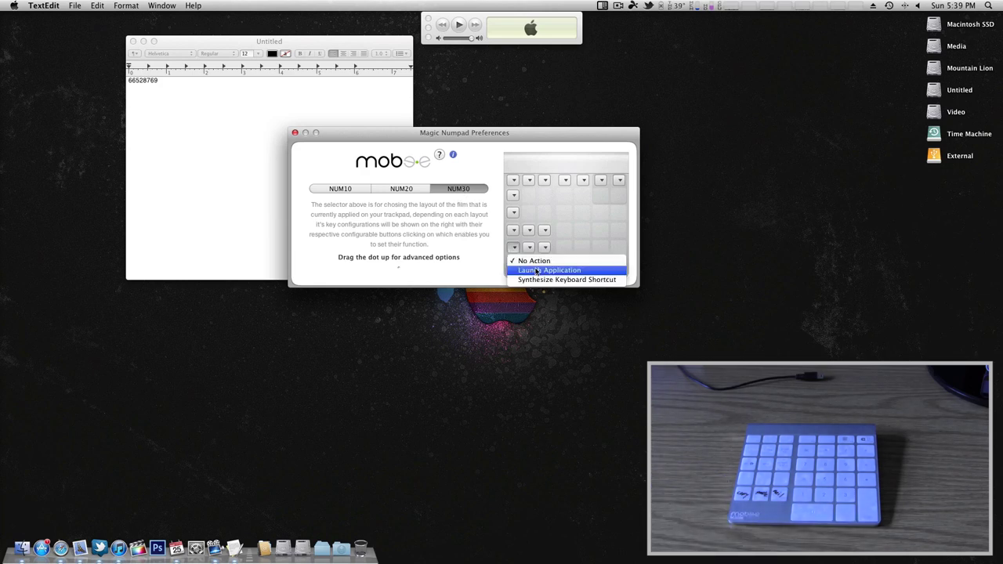
{"action": "left_click", "coordinate": [576, 280]}
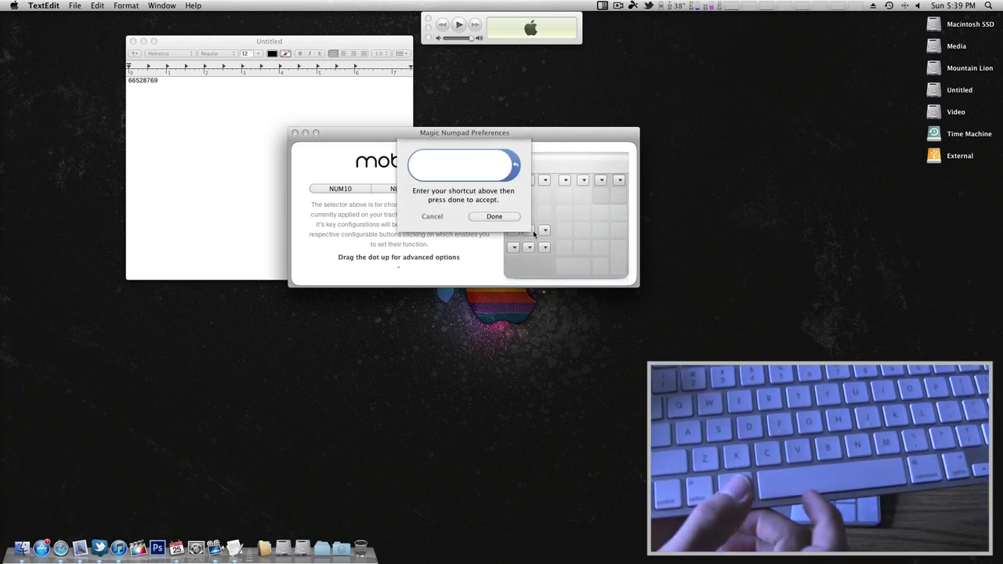
{"action": "key", "text": "super+c"}
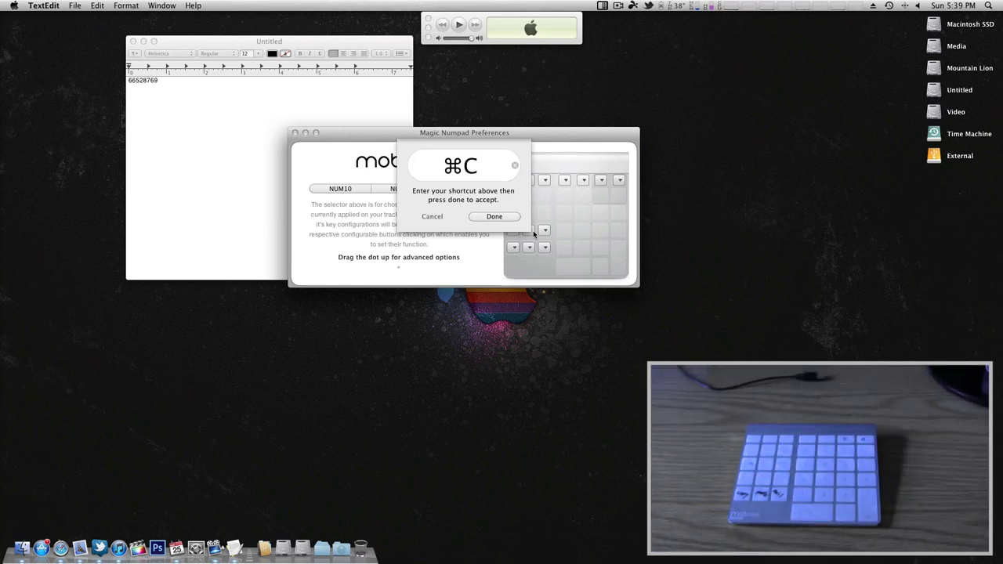
{"action": "left_click", "coordinate": [506, 220]}
Step: Select all the text in the TextEdit document and copy it
{"action": "left_click", "coordinate": [162, 111]}
{"action": "key", "text": "super+a"}
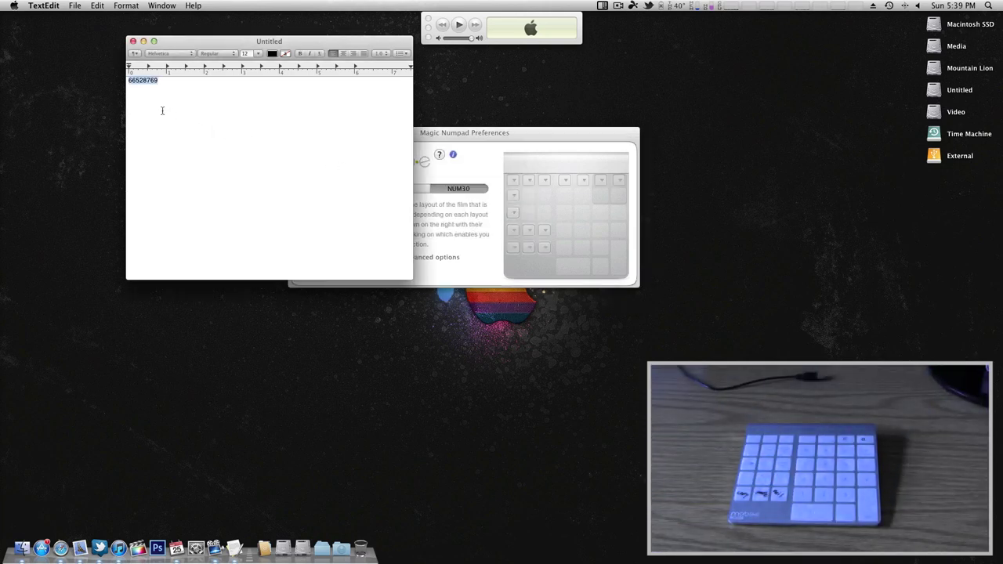
{"action": "key", "text": "super+c"}
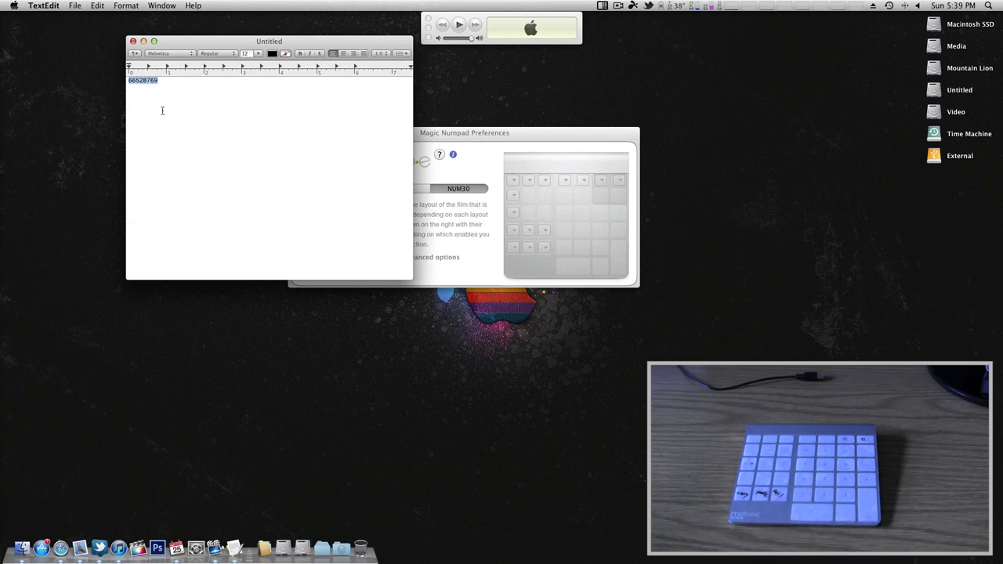
Step: Assign the synthesized keyboard shortcut ⌘V to the second configurable key in the numpad layout's lowest row
{"action": "left_click", "coordinate": [470, 132]}
{"action": "left_click", "coordinate": [529, 247]}
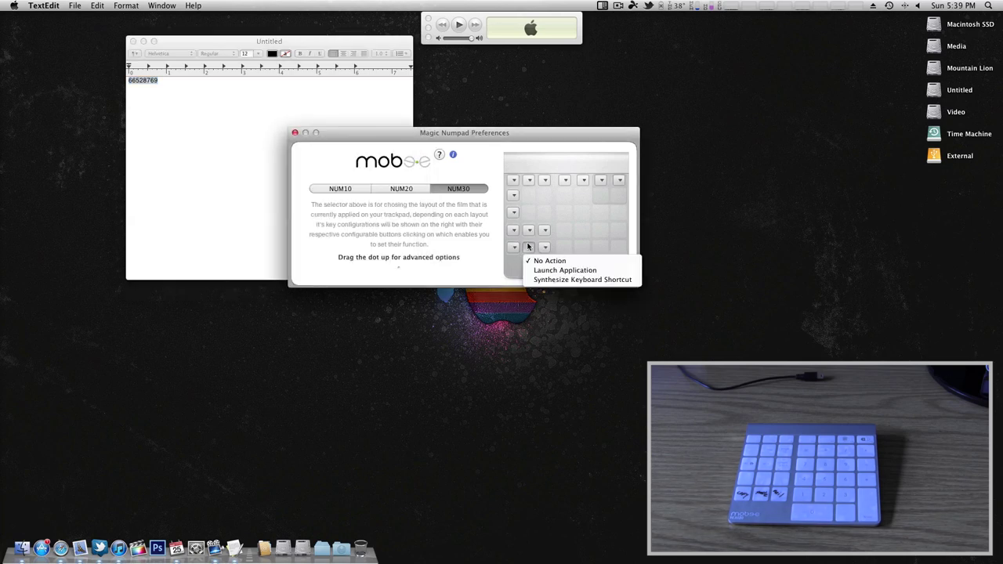
{"action": "left_click", "coordinate": [559, 282]}
{"action": "key", "text": "super"}
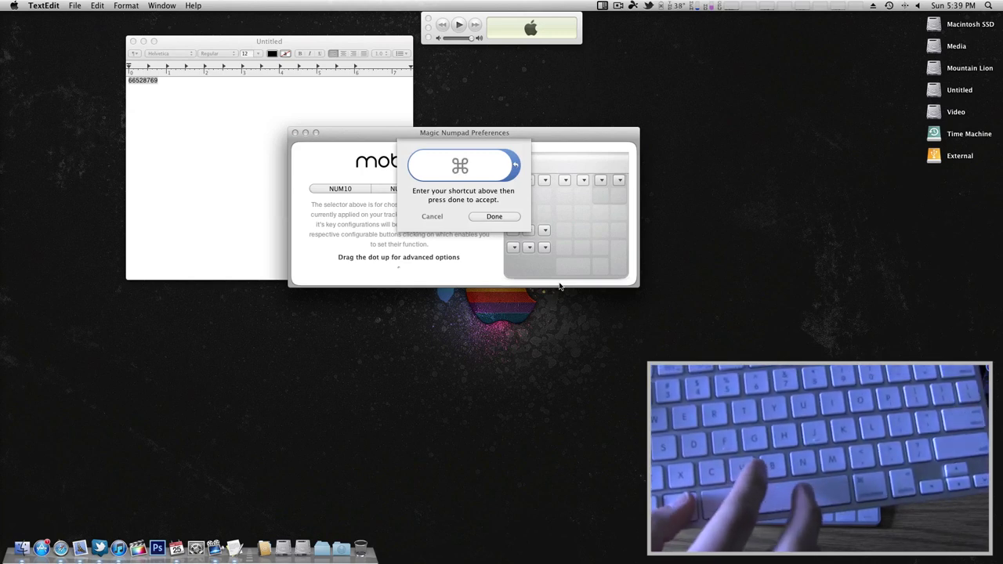
{"action": "key", "text": "super+v"}
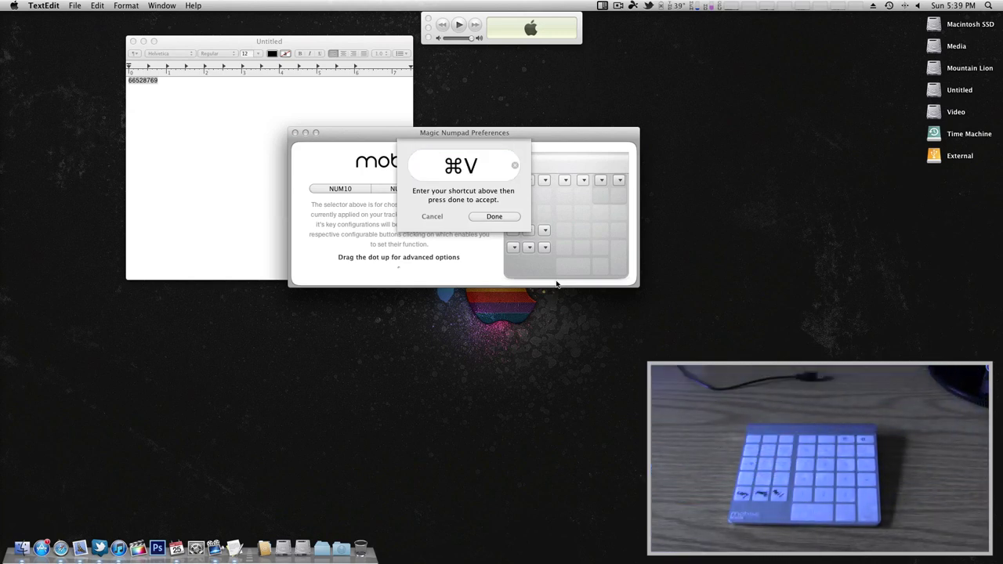
{"action": "left_click", "coordinate": [504, 221]}
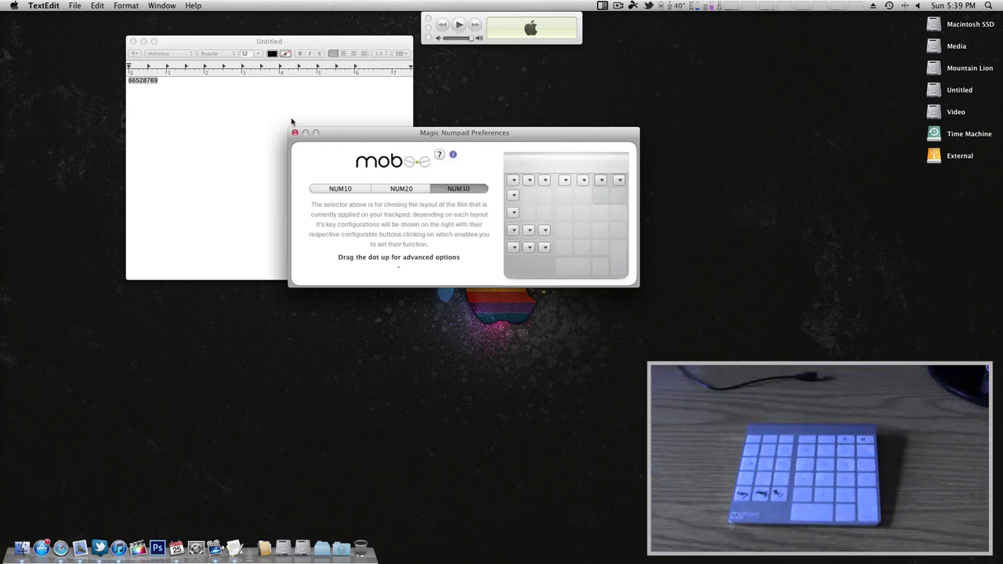
Step: Replace the selected number in the TextEdit document with blank lines and paste the copied number below them
{"action": "left_click", "coordinate": [270, 110]}
{"action": "key", "text": "Return"}
{"action": "key", "text": "Return"}
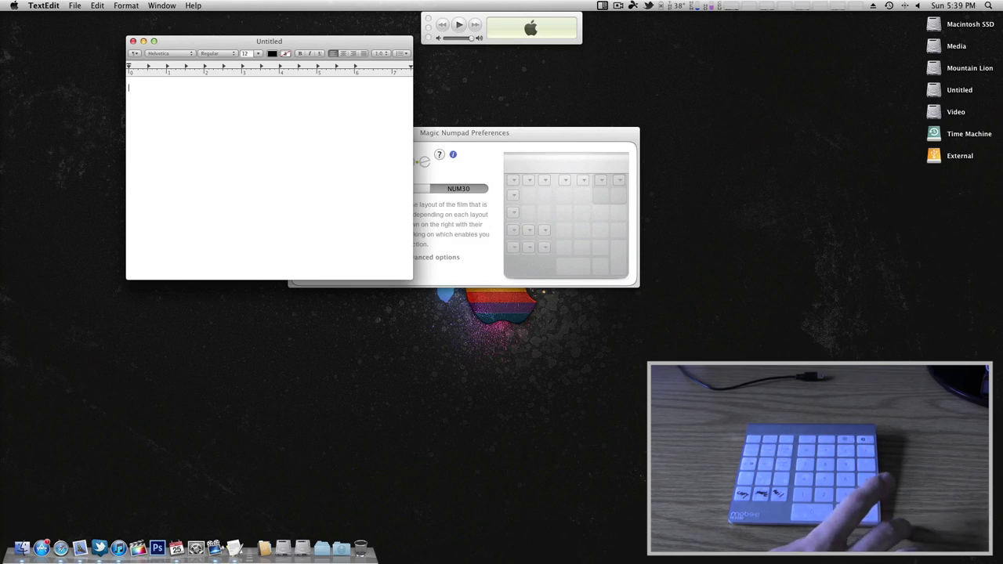
{"action": "key", "text": "super+v"}
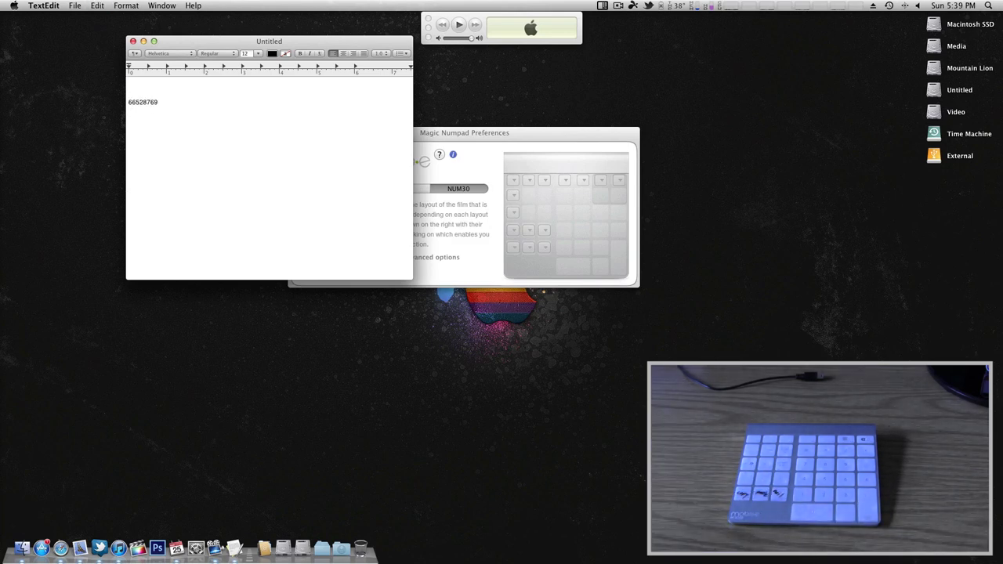
Step: Set the third configurable key in the numpad layout's lowest row to launch the Mail application
{"action": "left_click", "coordinate": [518, 135]}
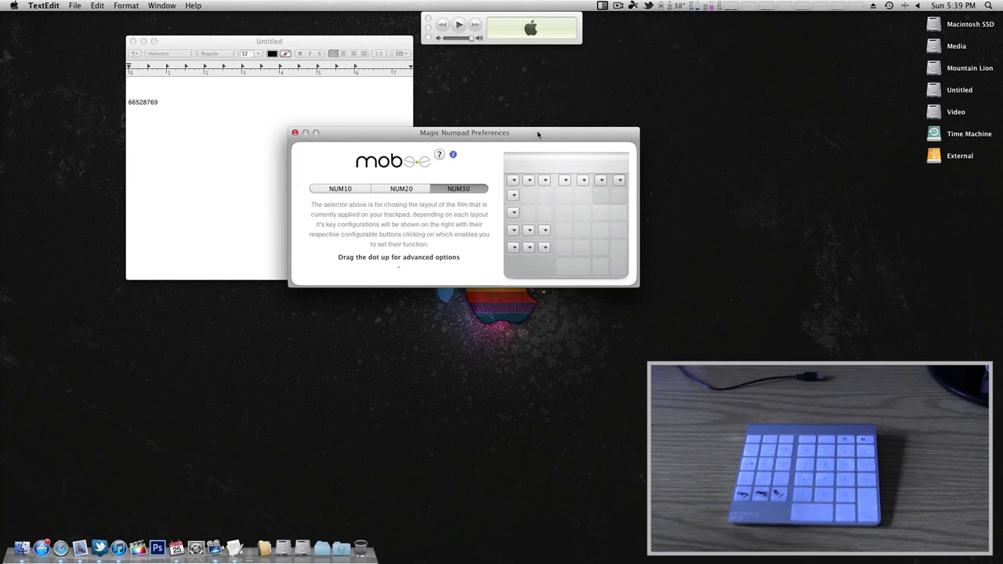
{"action": "left_click", "coordinate": [545, 247]}
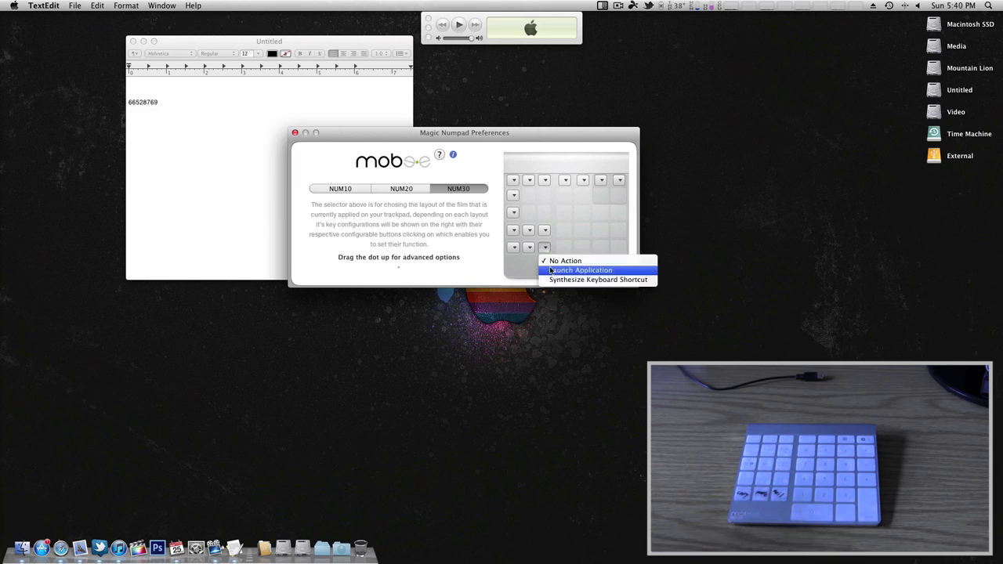
{"action": "left_click", "coordinate": [552, 272]}
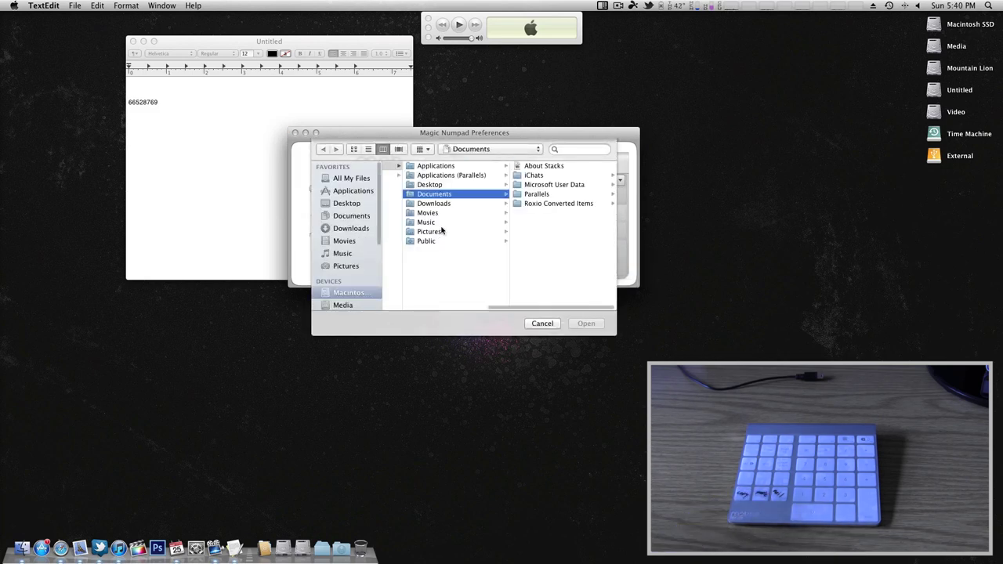
{"action": "left_click", "coordinate": [354, 190]}
{"action": "key", "text": "m"}
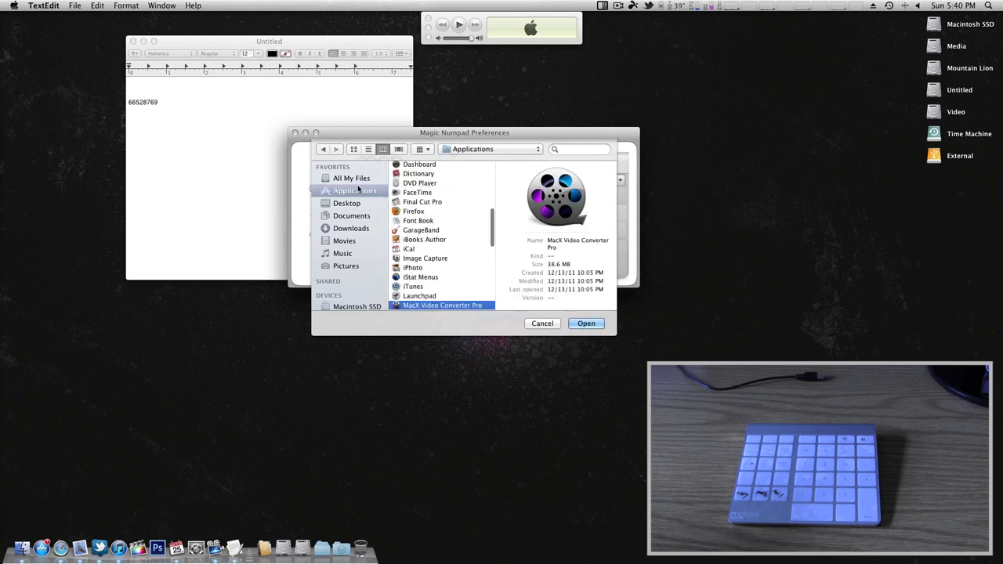
{"action": "scroll", "coordinate": [427, 206], "scroll_direction": "down", "scroll_amount": 3}
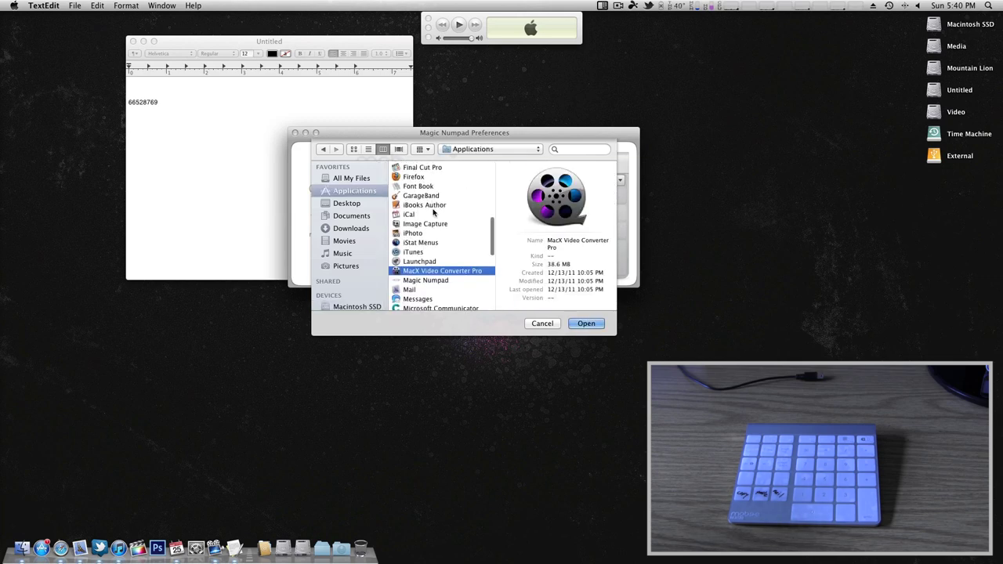
{"action": "left_click", "coordinate": [415, 288]}
{"action": "left_click", "coordinate": [569, 322]}
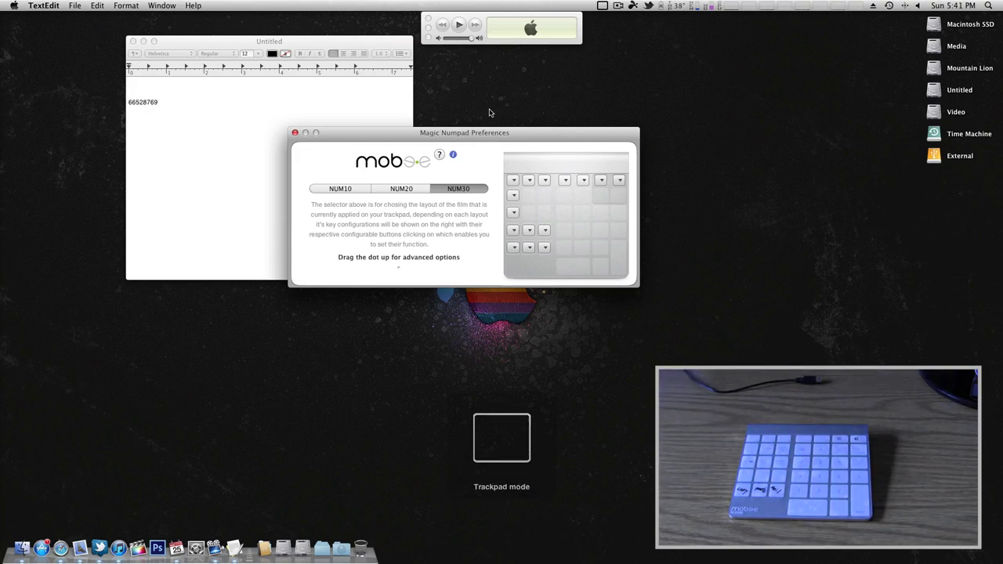
Step: View the open windows and spaces in Mission Control, leave it, and try switching to the neighbouring desktop
{"action": "key", "text": "ctrl+Up"}
{"action": "key", "text": "Escape"}
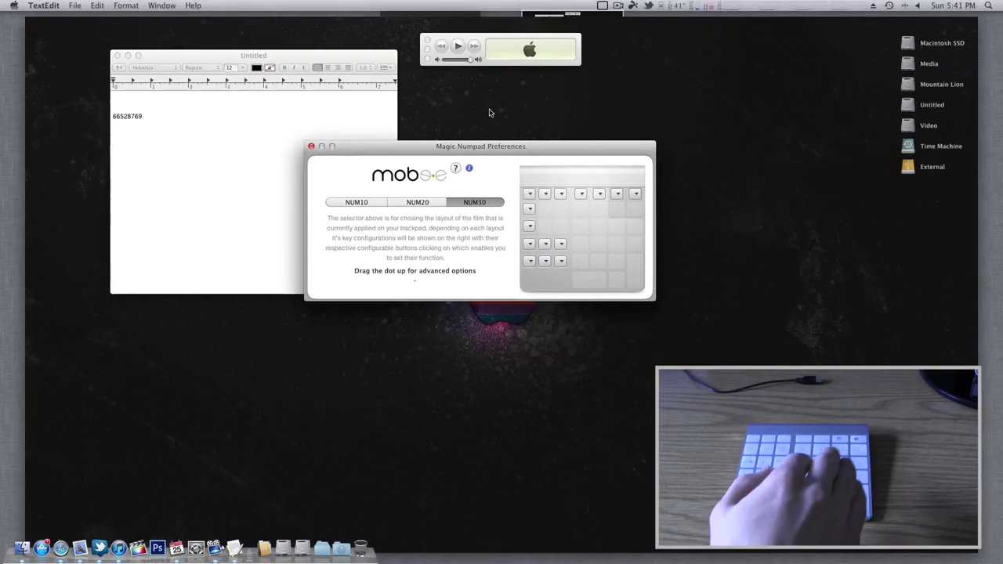
{"action": "key", "text": "ctrl+Right"}
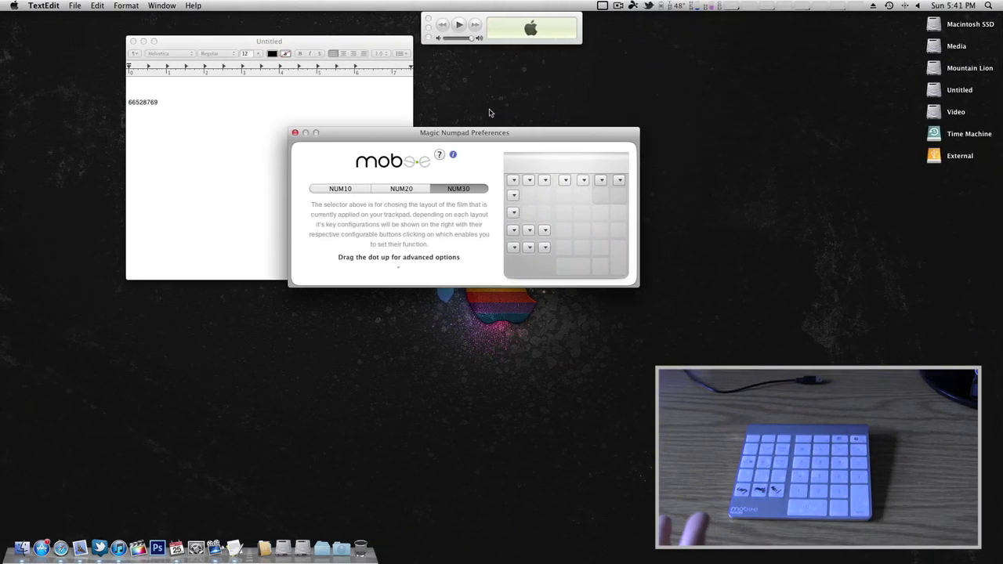